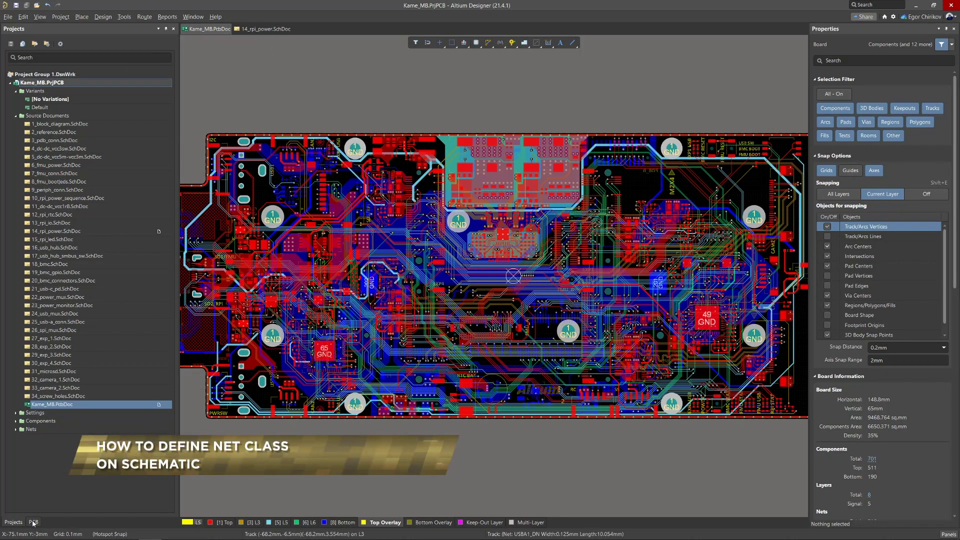
- Inspect the ESC_M[1..6] net class in the PCB panel and as a width-rule scope in the rules editor
left_click(33, 522)
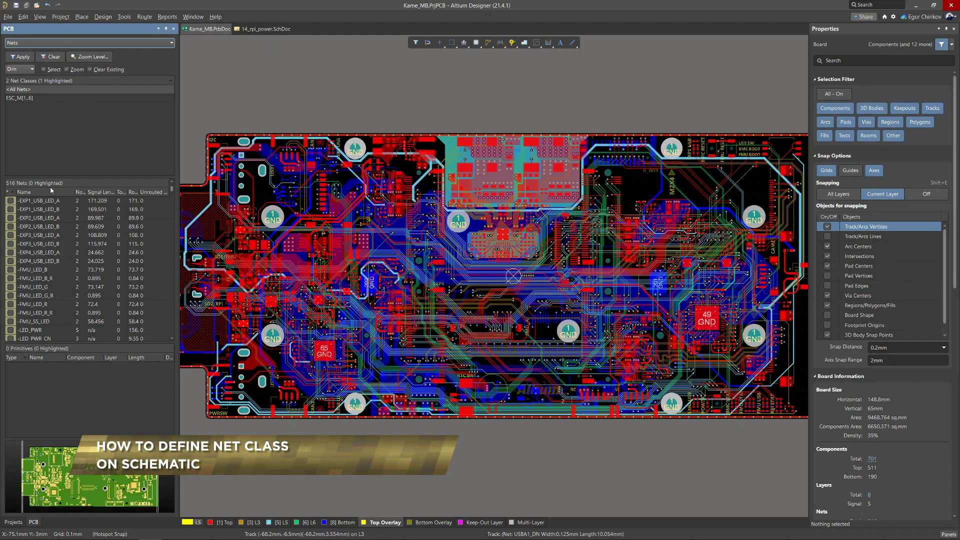
left_click(51, 98)
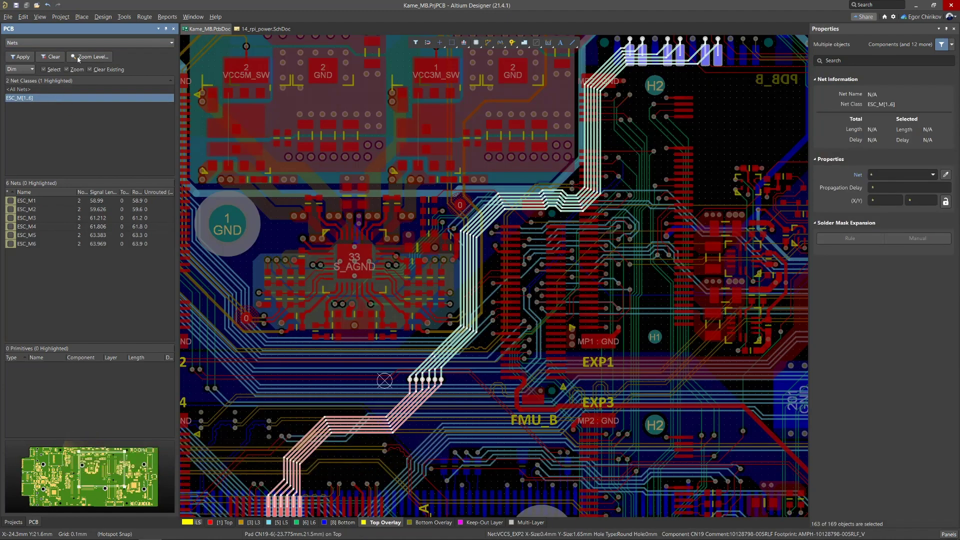
left_click(103, 17)
left_click(133, 52)
left_click(381, 152)
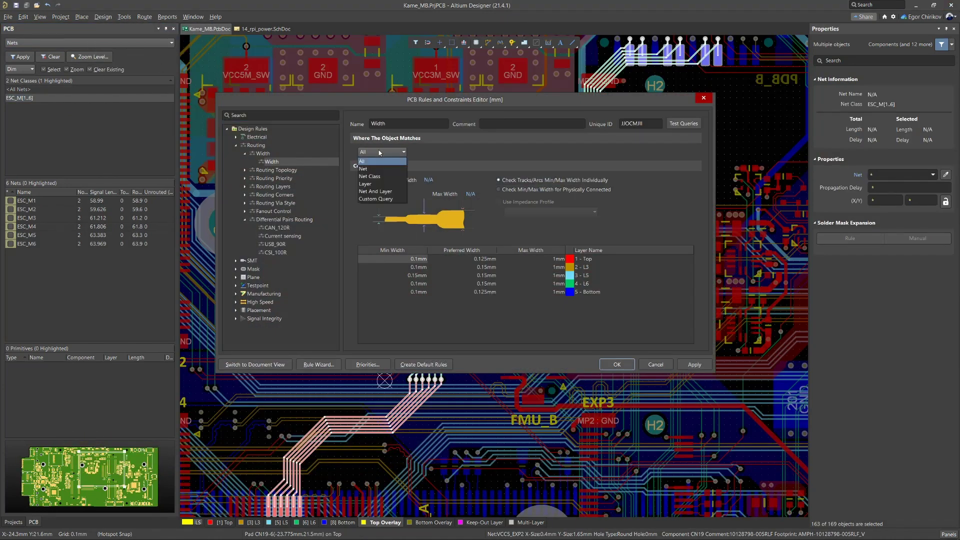
left_click(380, 178)
left_click(440, 151)
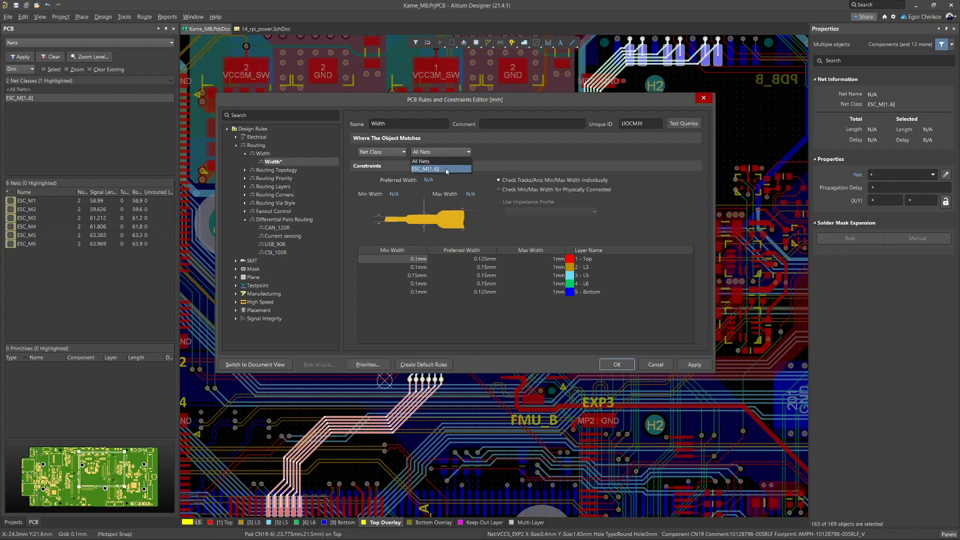
left_click(704, 98)
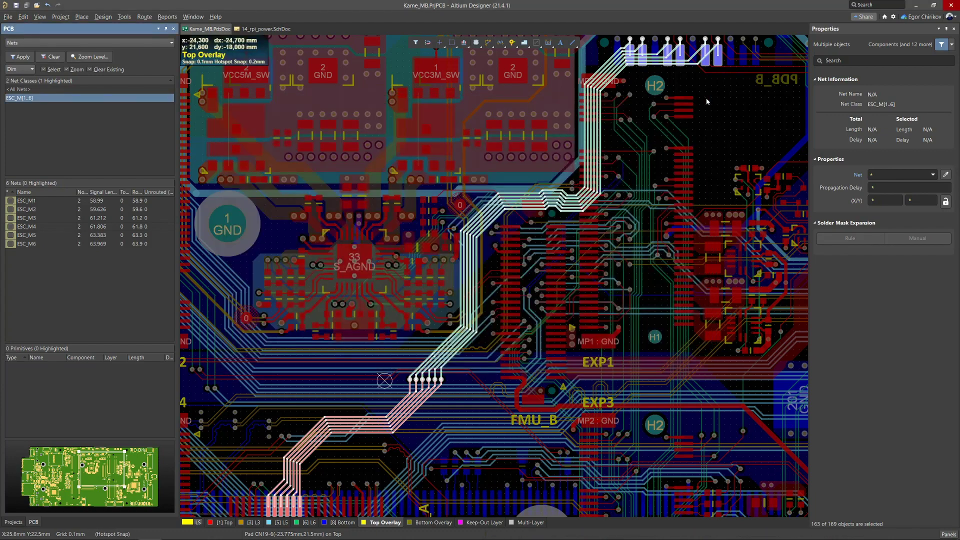
left_click(706, 98)
key("ctrl+Page_Down")
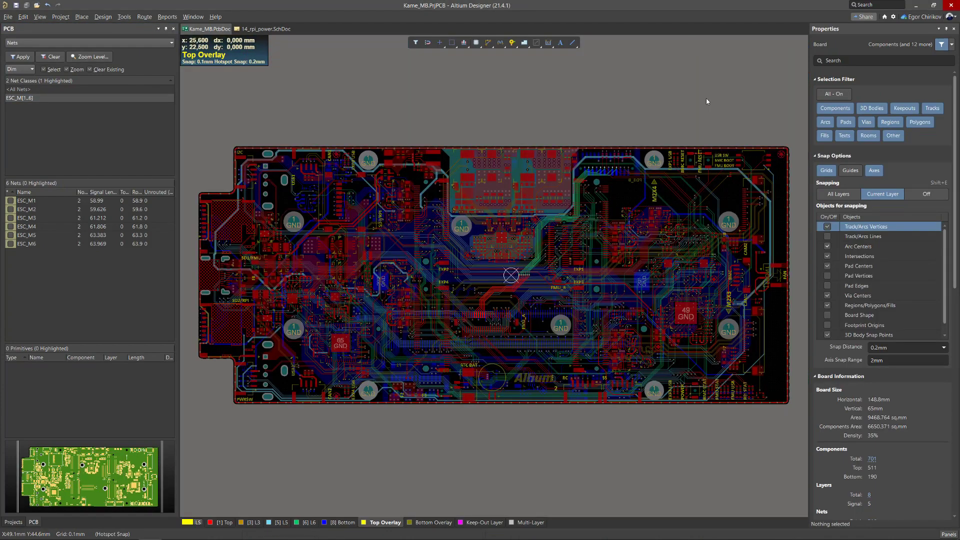
- Switch to 14_rpi_power.SchDoc and bring up Project Options for Kame_MB.PrjPCB
left_click(264, 30)
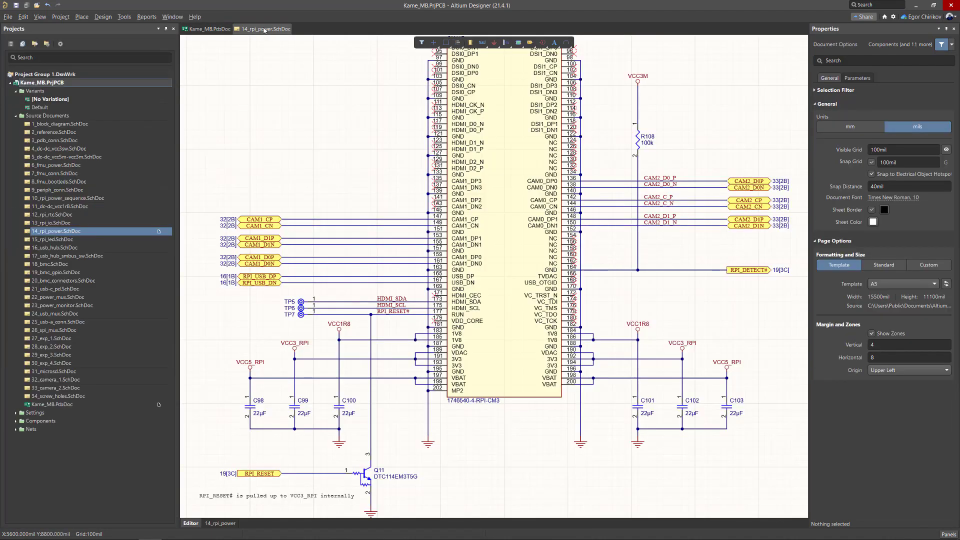
left_click(61, 17)
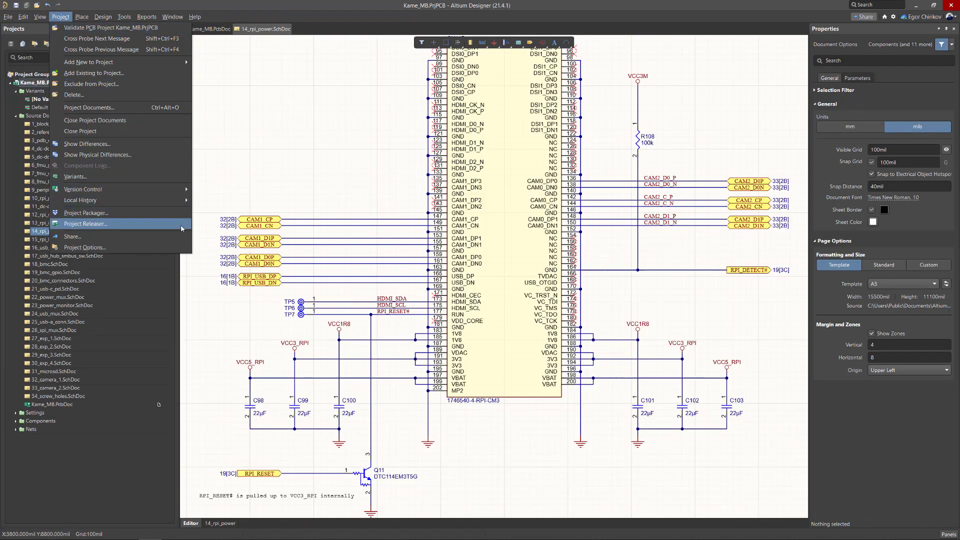
left_click(187, 247)
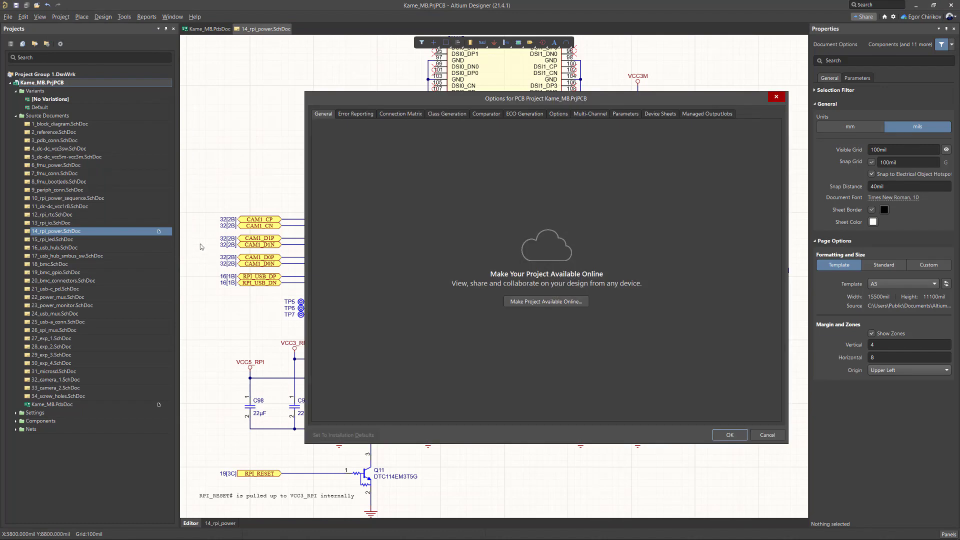
- Show the Class Generation tab, where net classes are generated only for buses
left_click(447, 114)
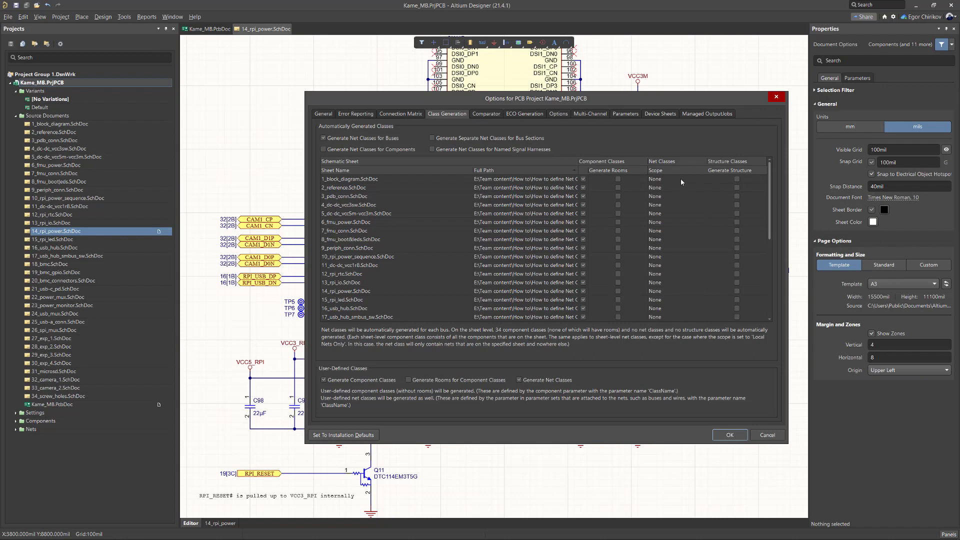
- Leave the 1_block_diagram.SchDoc net class scope at None and accept the project options
left_click(690, 180)
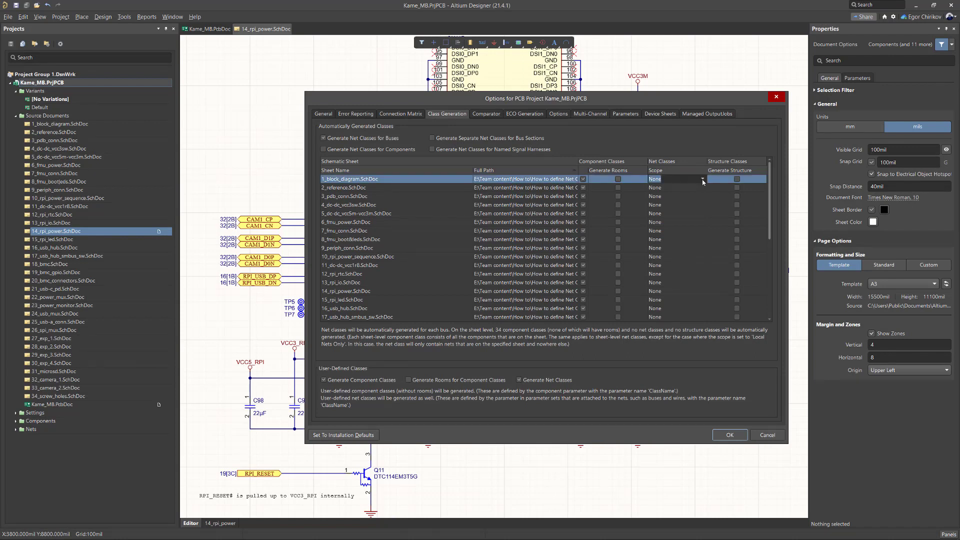
left_click(702, 180)
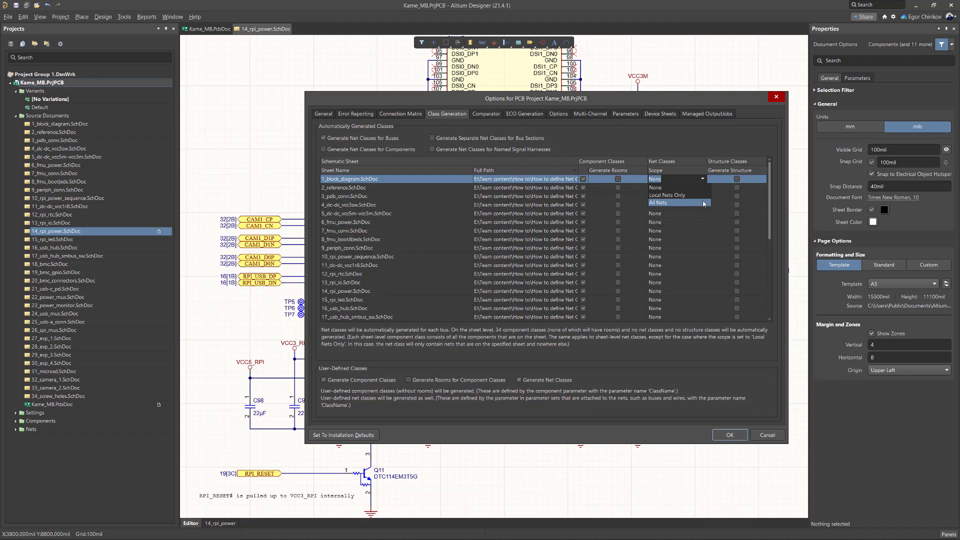
left_click(656, 386)
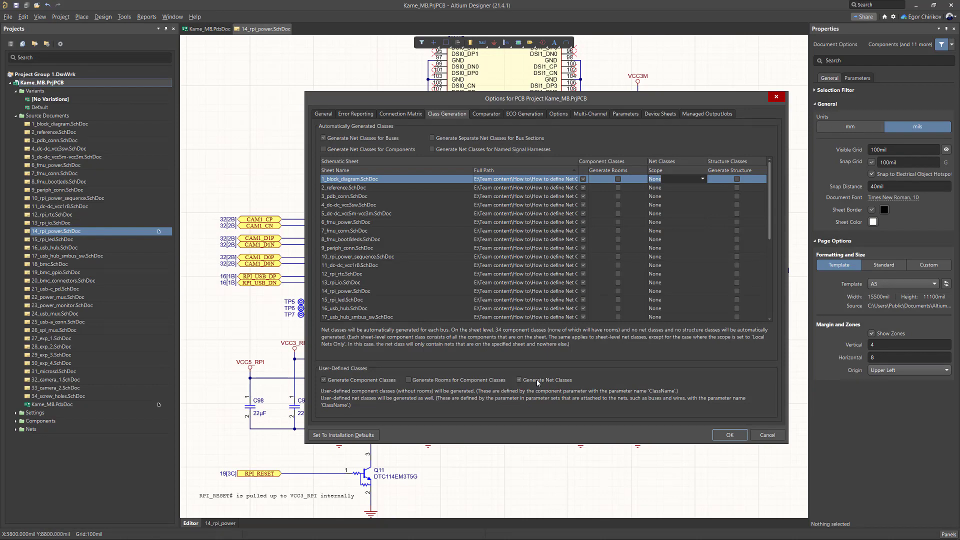
left_click(730, 435)
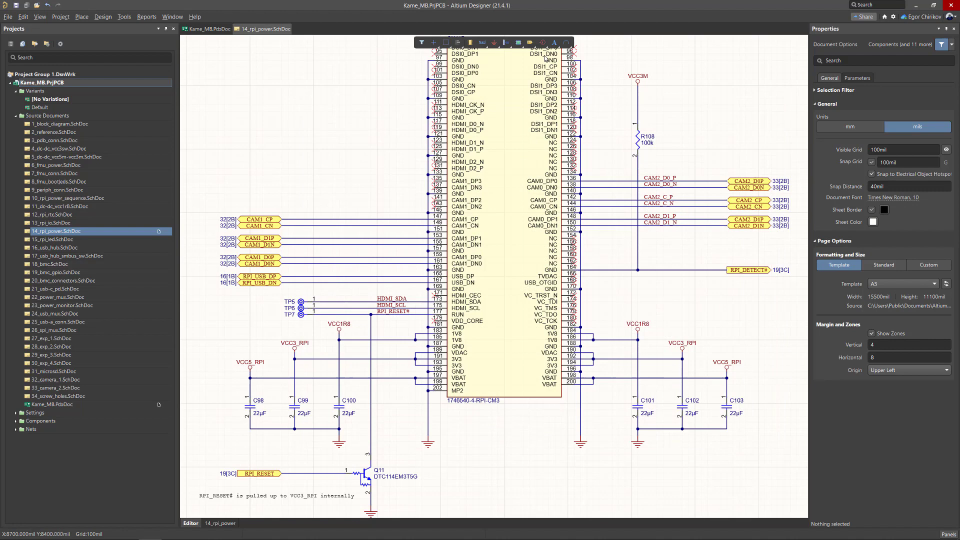
- Place Parameter Set directives with net class 'Power' on the VCC1R8, VCC3_RPI and VCC5_RPI nets
left_click(542, 43)
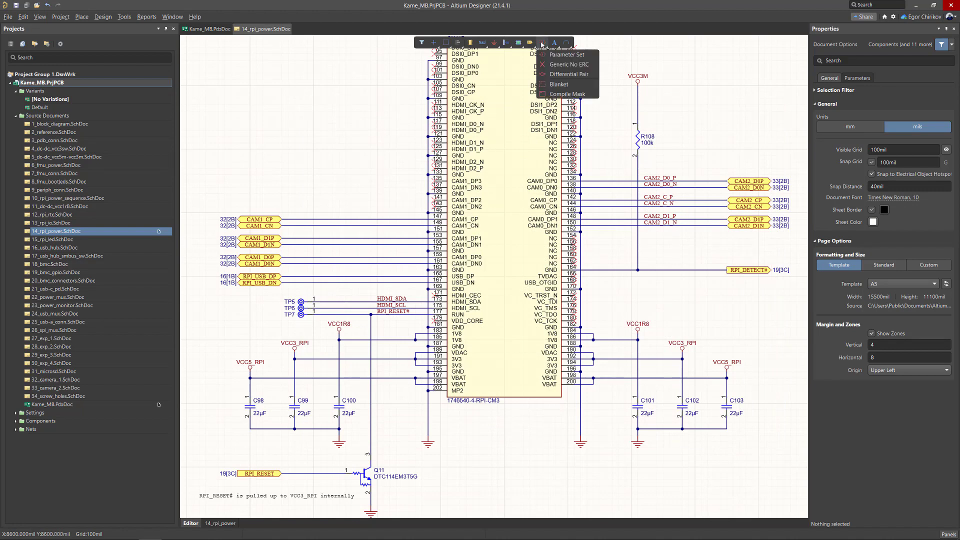
left_click(592, 56)
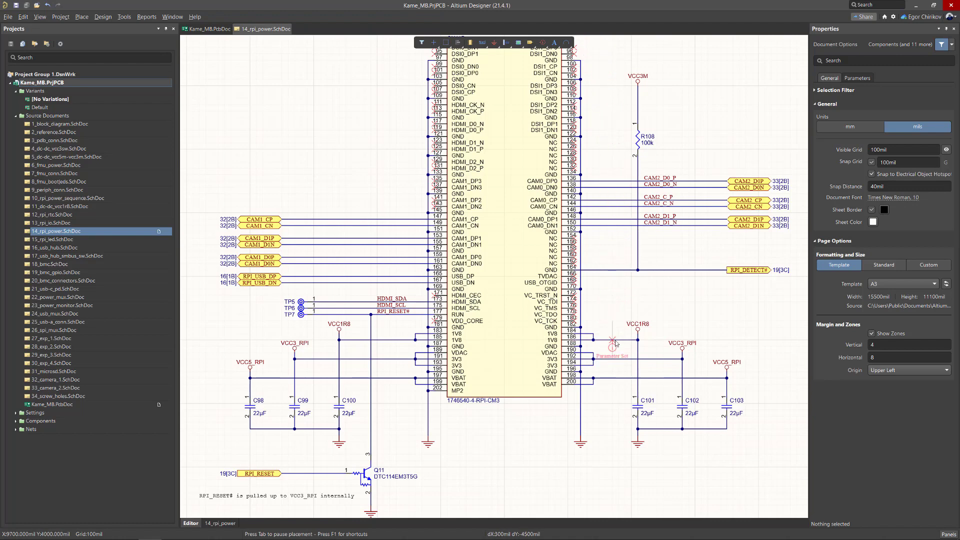
key("Tab")
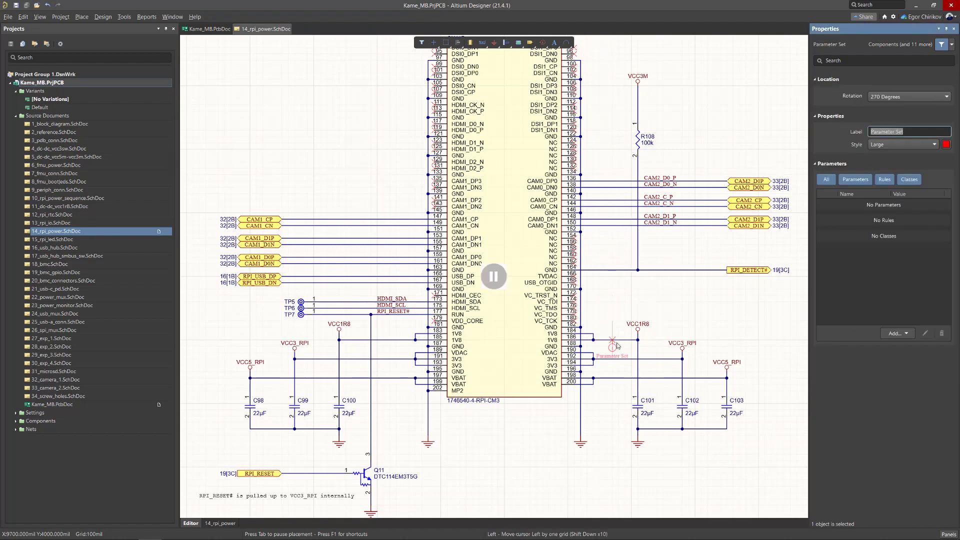
left_click(907, 333)
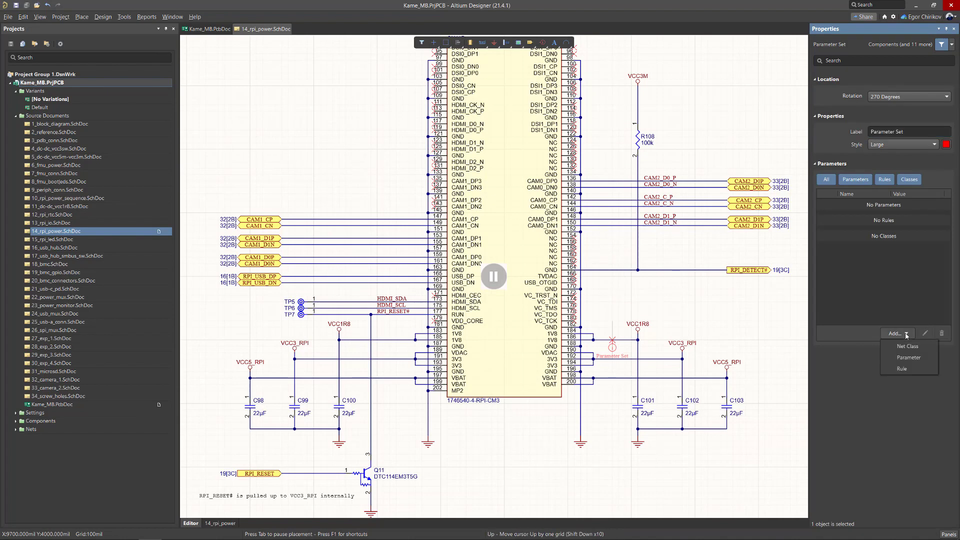
left_click(928, 350)
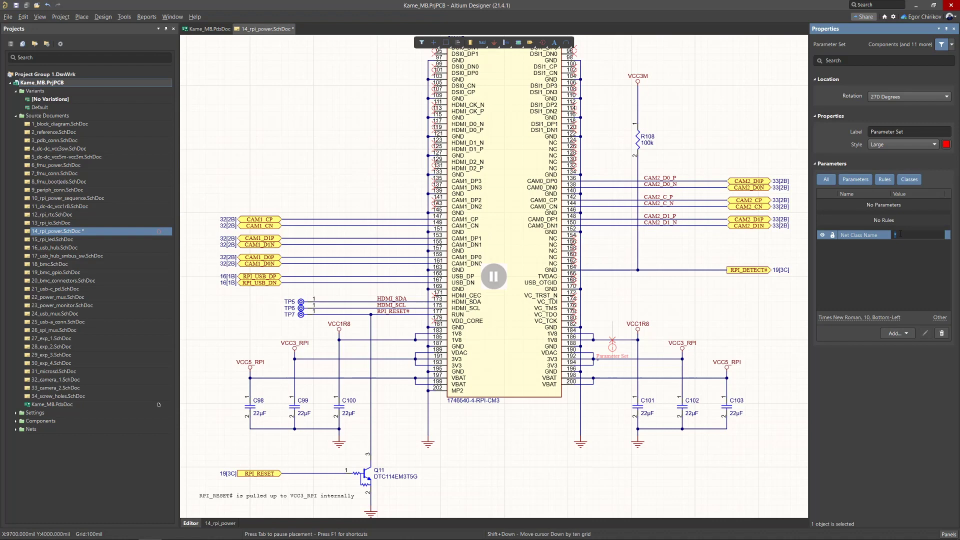
type("Power")
key("Return")
left_click(612, 340)
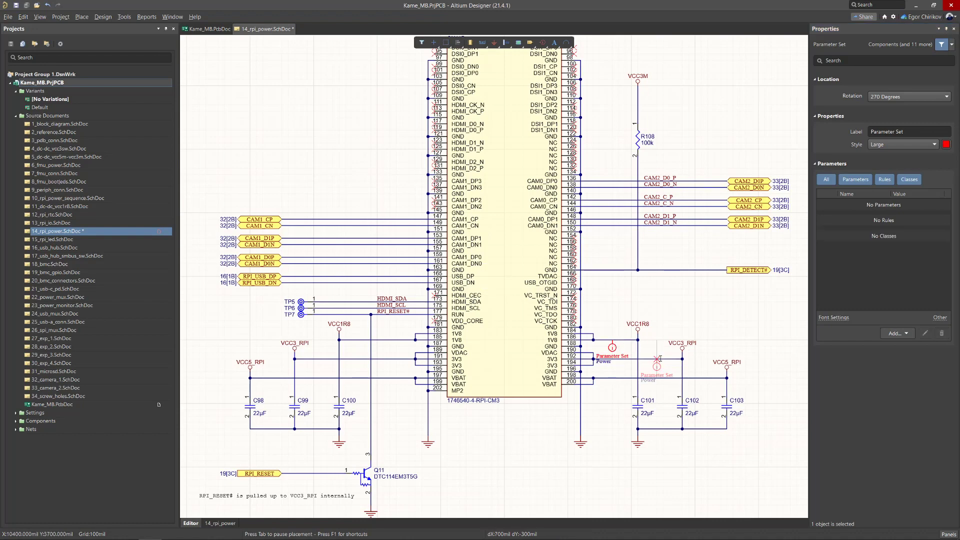
left_click(657, 359)
left_click(714, 378)
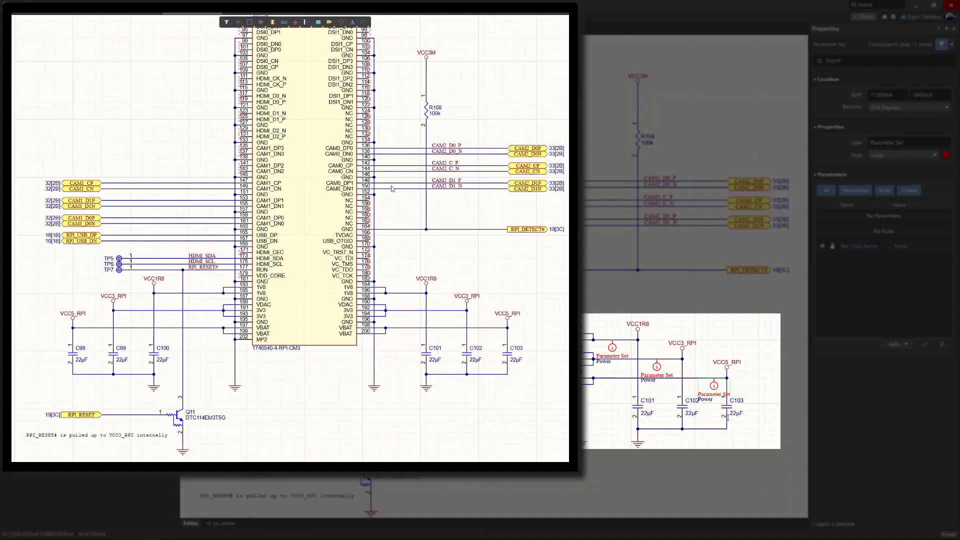
- Draw a blanket with a parameter set over the power capacitors and switch the Power directives to Tiny style
left_click(340, 22)
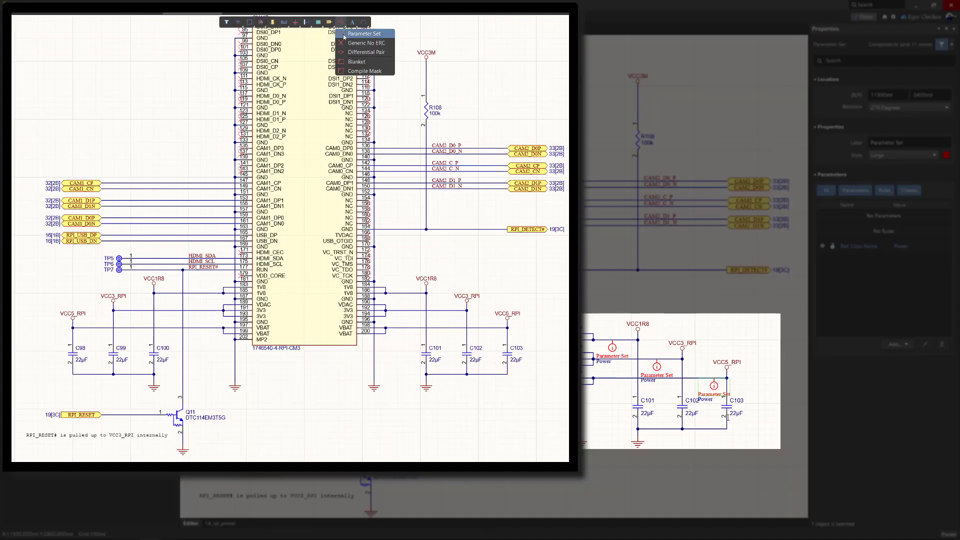
left_click(380, 63)
left_click(403, 264)
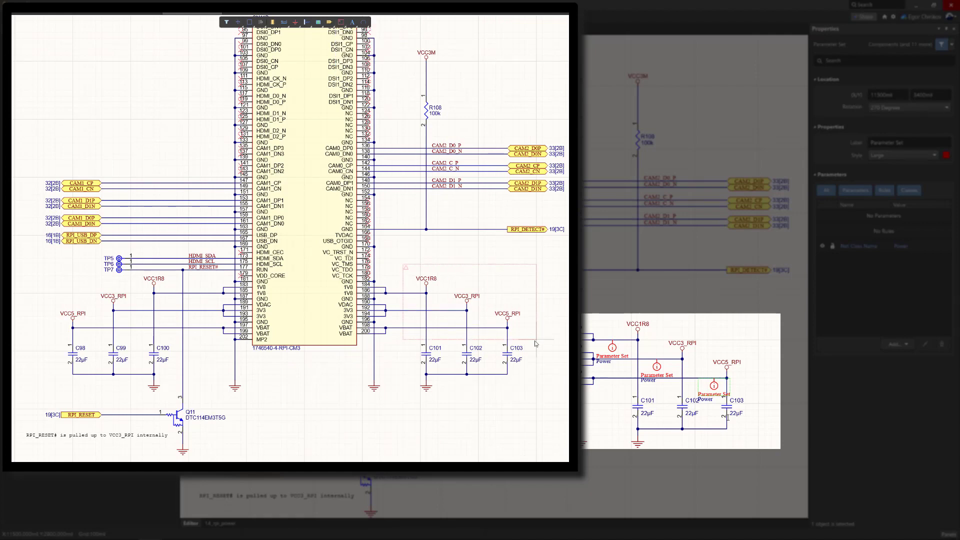
left_click(542, 341)
left_click(341, 22)
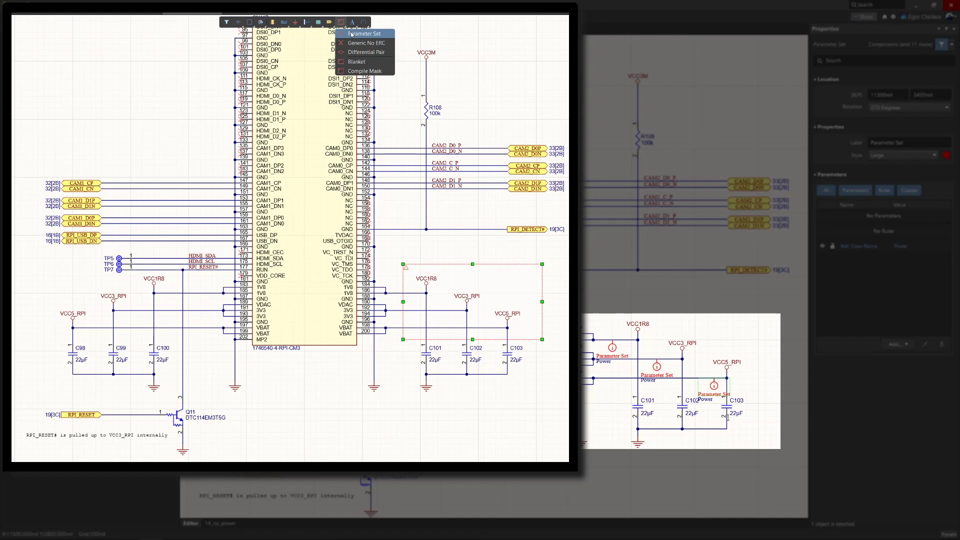
left_click(370, 33)
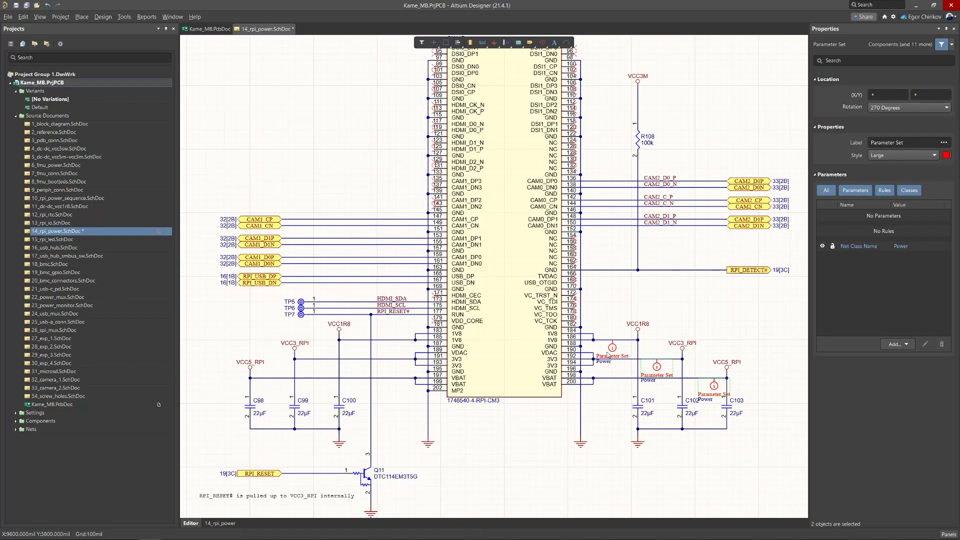
left_click(905, 157)
left_click(896, 175)
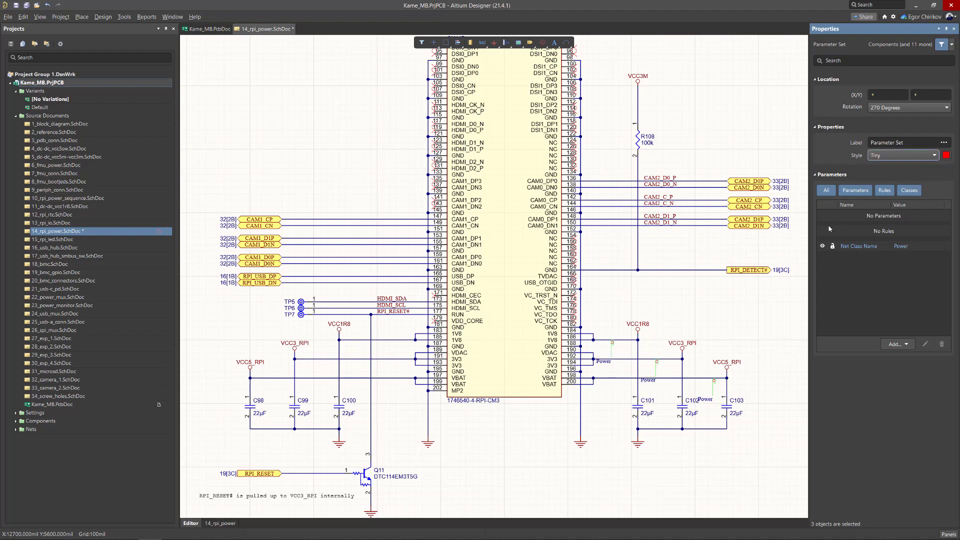
- Update the PCB document from the schematic, executing the change that adds the Power class
left_click(823, 246)
left_click(707, 329)
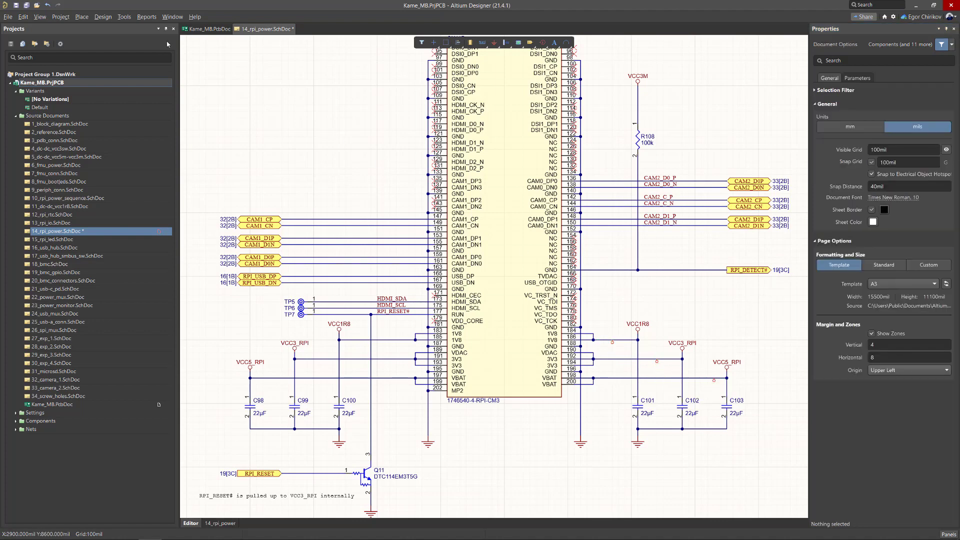
left_click(103, 16)
left_click(120, 28)
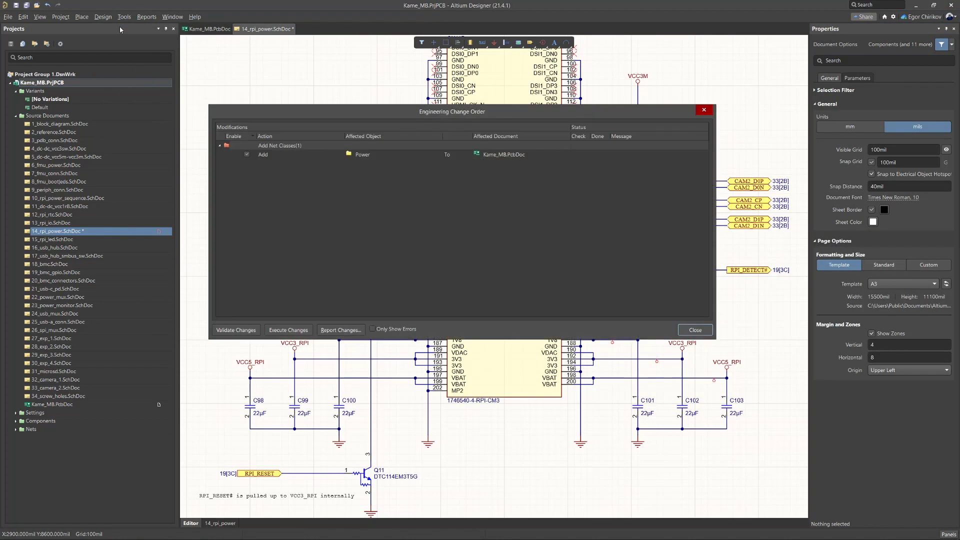
left_click(290, 330)
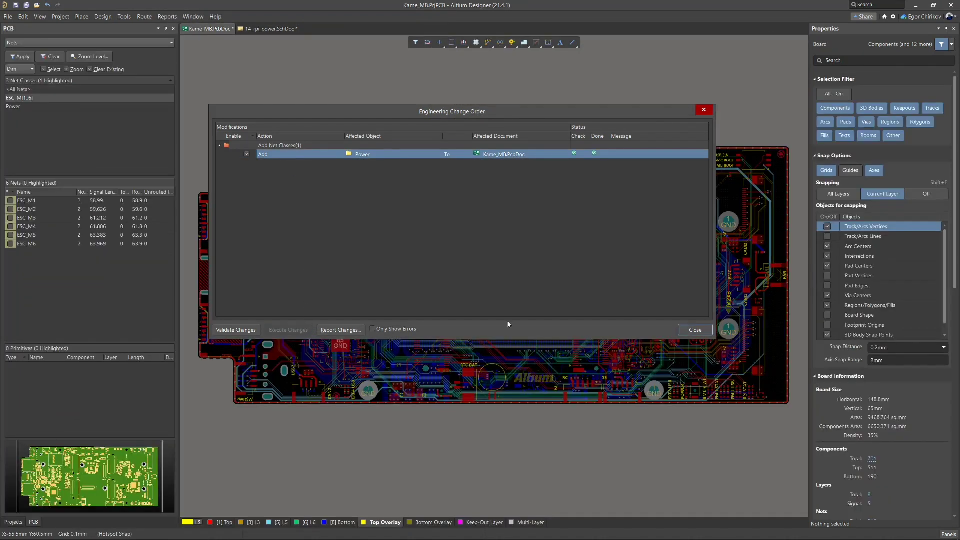
left_click(698, 329)
- Confirm the Power class appears in the PCB nets panel and as a rule-scope net class
left_click(13, 107)
left_click(103, 17)
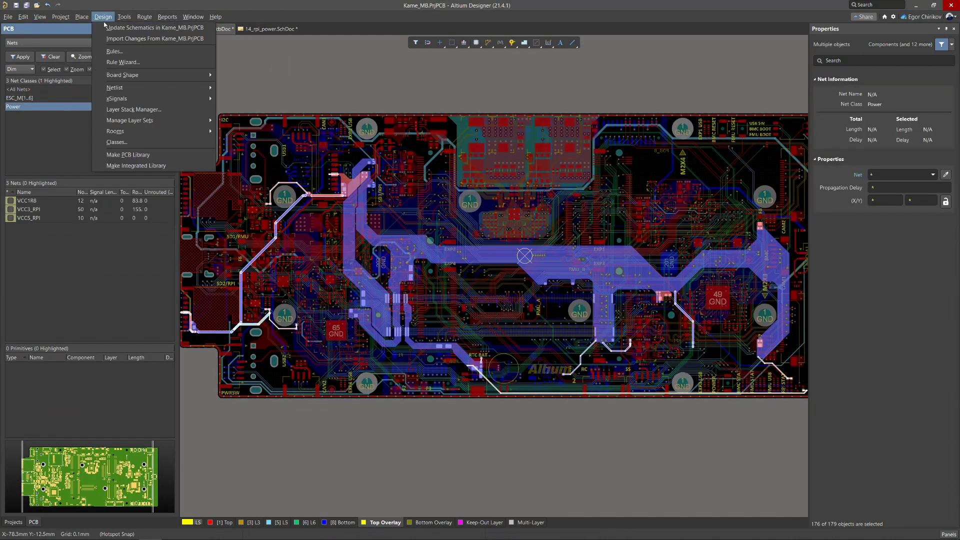
left_click(108, 52)
left_click(441, 151)
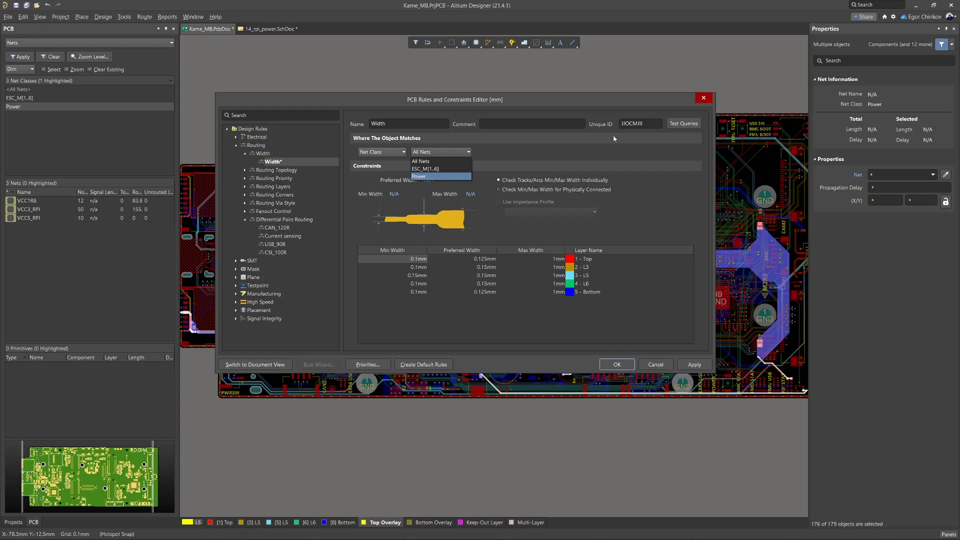
left_click(703, 98)
- Place Differential Pair directives on the CAM2 signal pairs with diff pair class name 'CAM2'
left_click(267, 29)
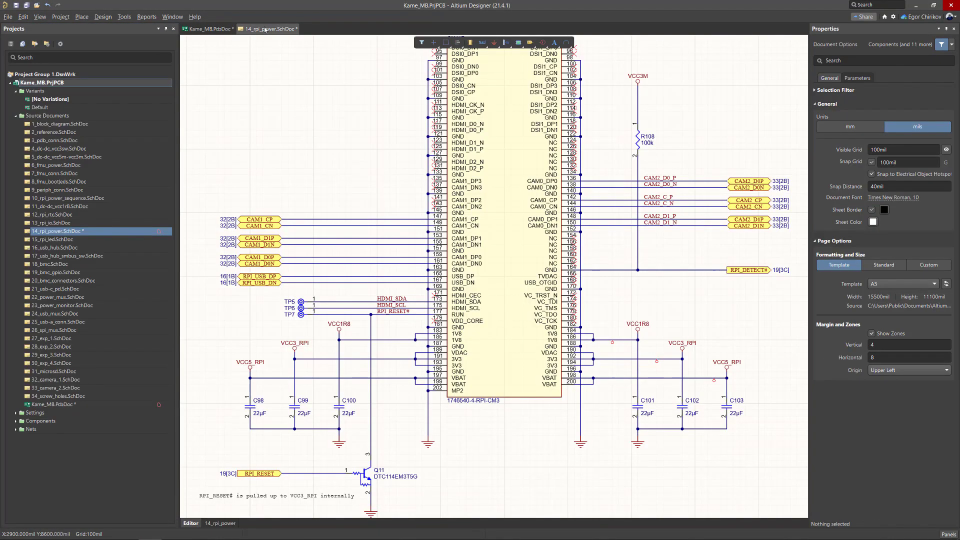
left_click(542, 43)
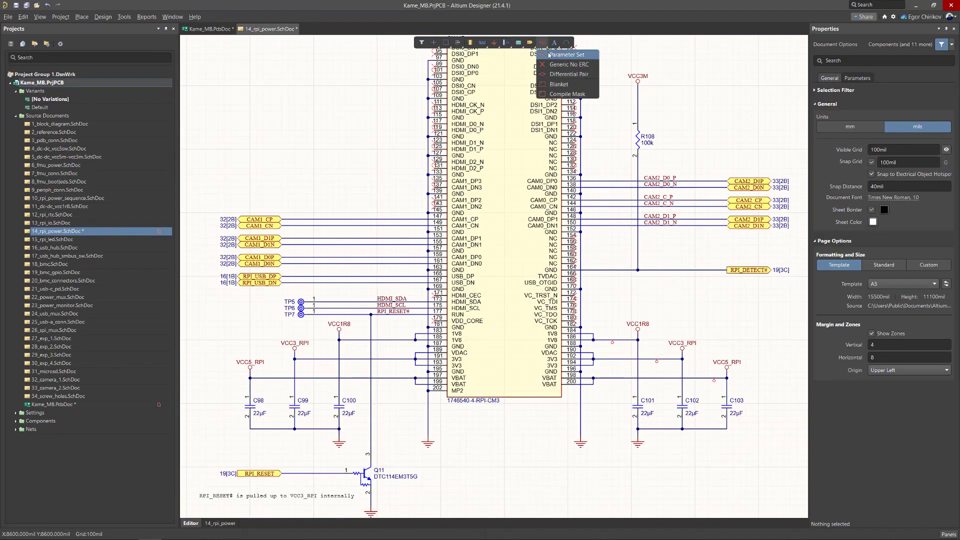
left_click(569, 74)
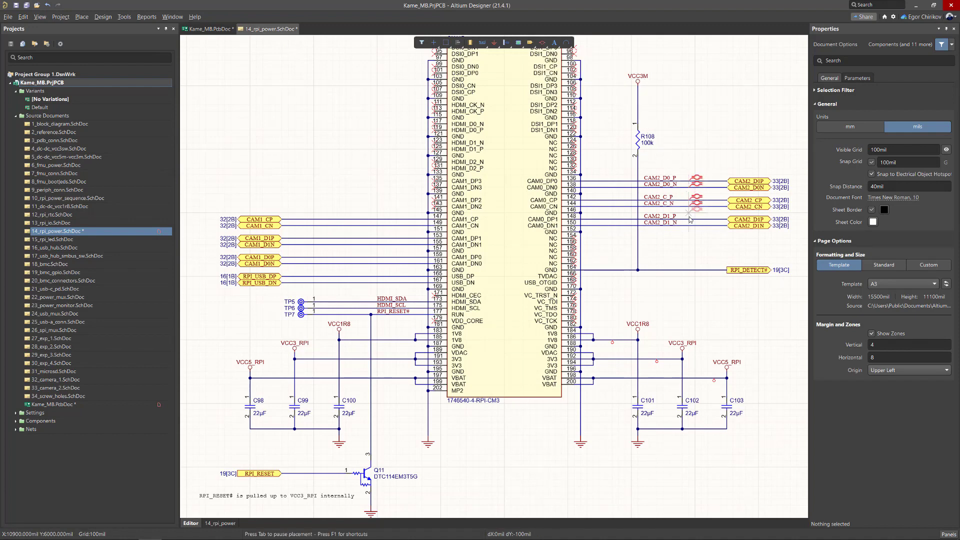
left_click(689, 191)
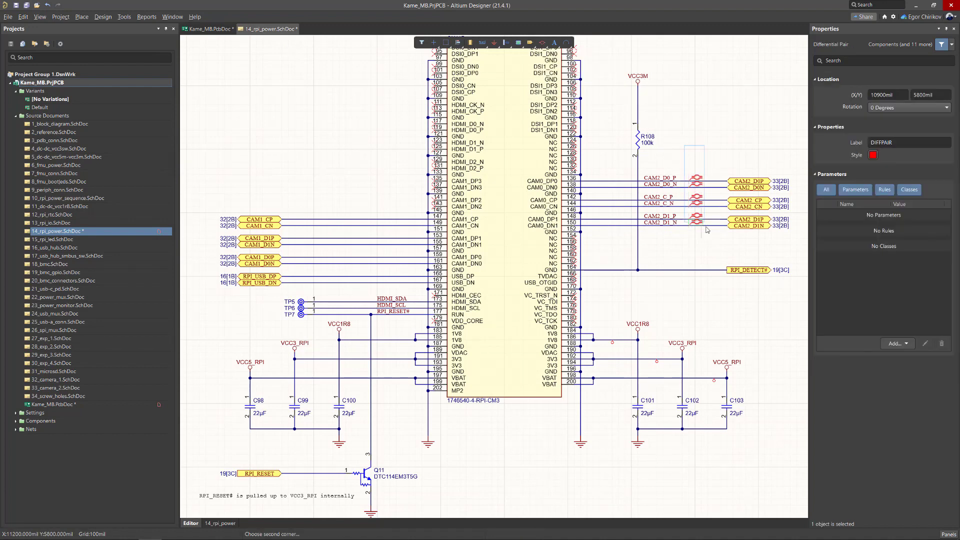
left_click(898, 343)
left_click(943, 369)
left_click(905, 245)
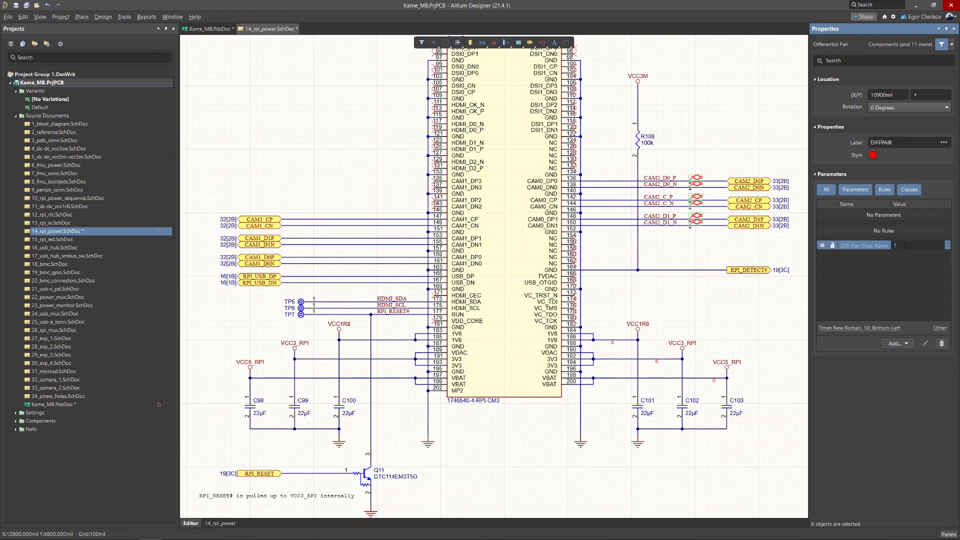
type("CAM2")
key("Return")
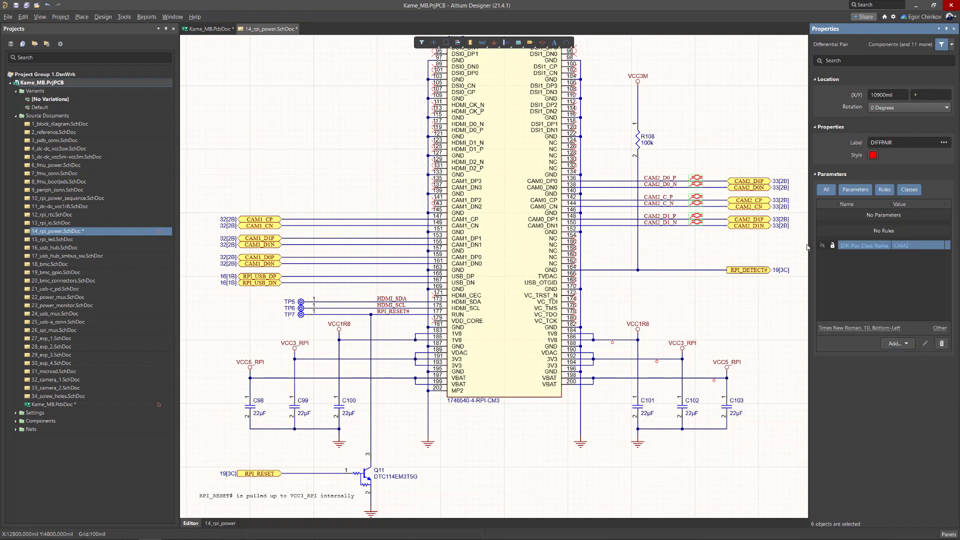
left_click(771, 245)
- Update the PCB document, executing the change that adds the CAM2 differential pair class
left_click(103, 16)
left_click(116, 29)
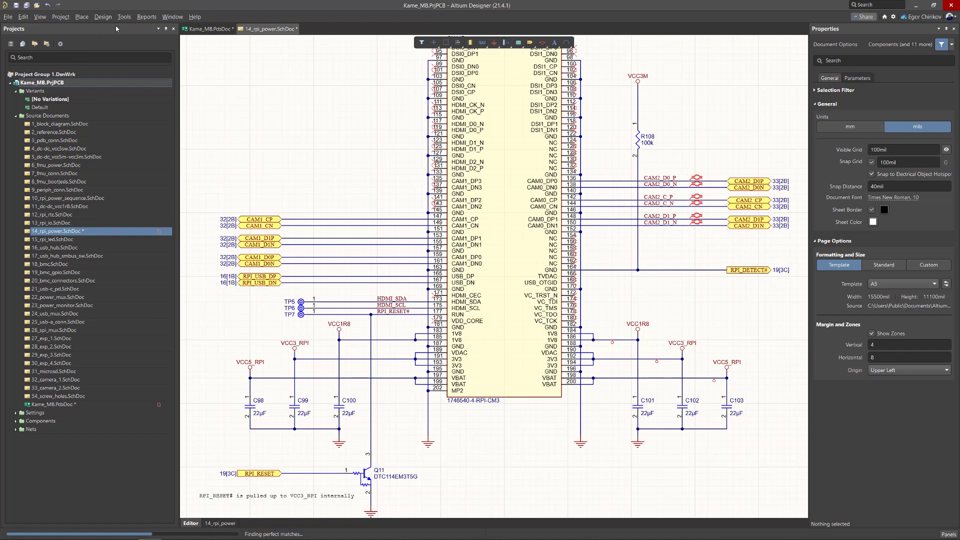
left_click(277, 153)
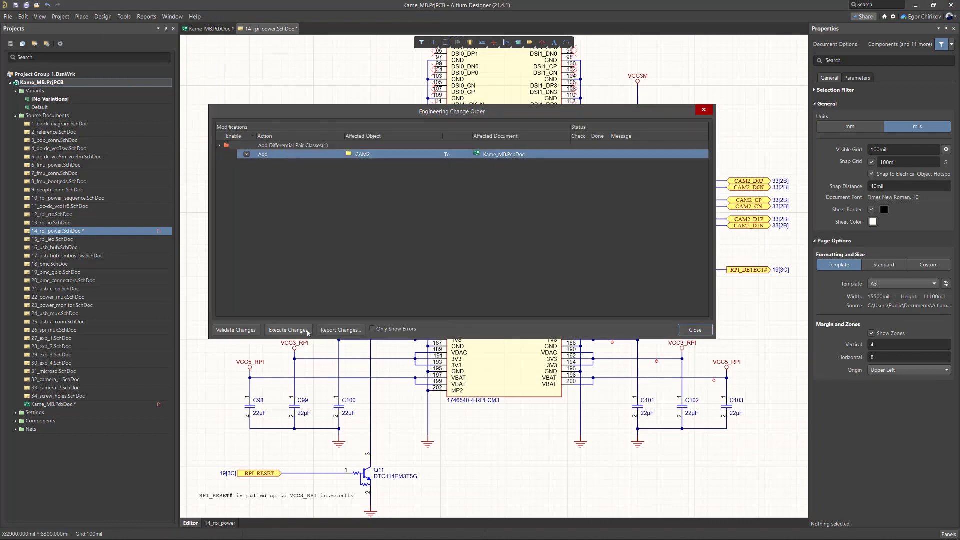
left_click(289, 330)
- Check the CAM2 differential pairs in the board panel's Differential Pairs view, then return to Nets
key("Escape")
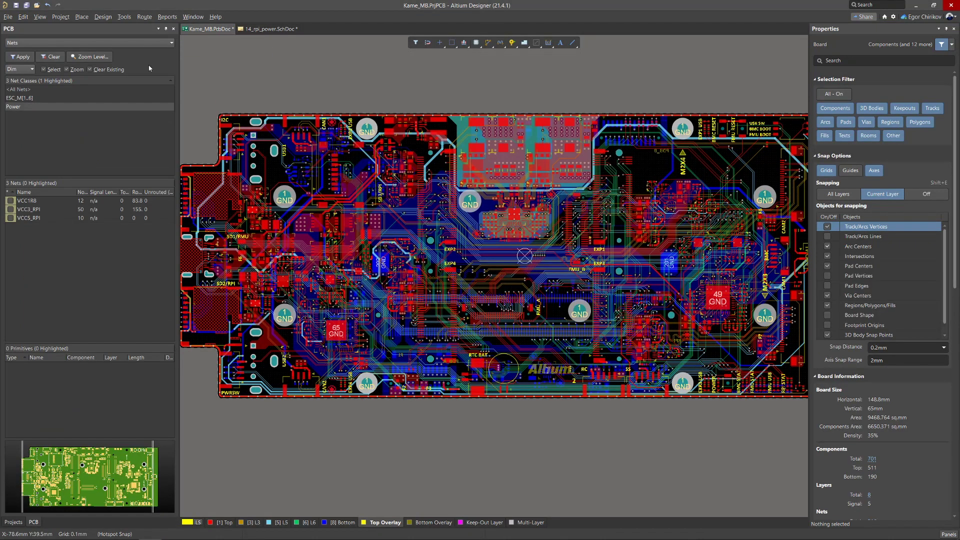
left_click(89, 42)
left_click(30, 90)
left_click(28, 115)
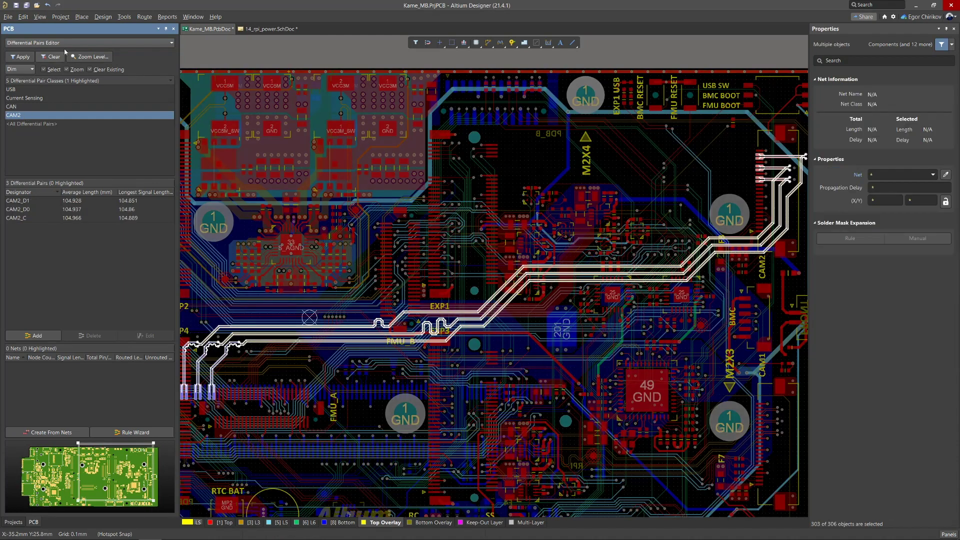
left_click(89, 43)
left_click(50, 50)
- Add a board net class named 'EXP' containing the EXP USB LED nets
right_click(52, 127)
left_click(75, 132)
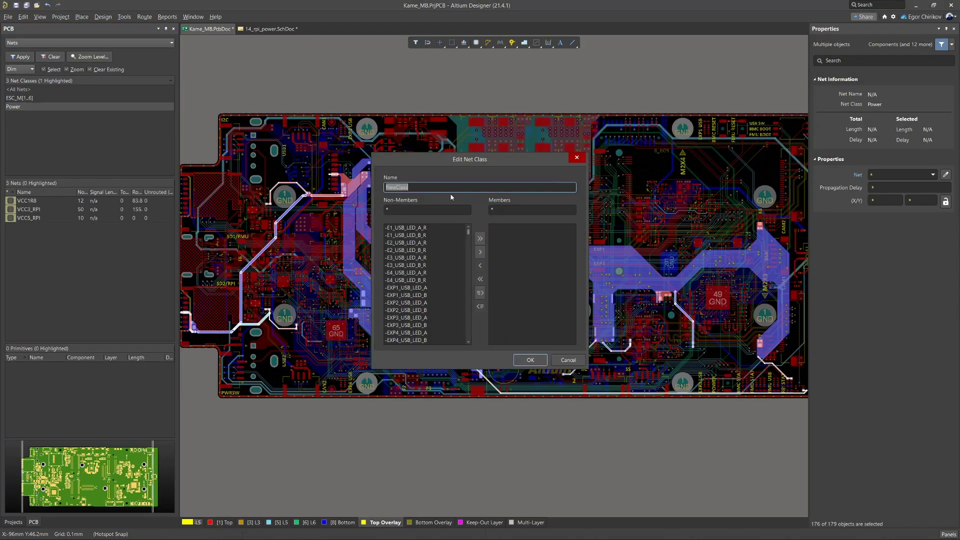
type("EXP")
left_click(530, 360)
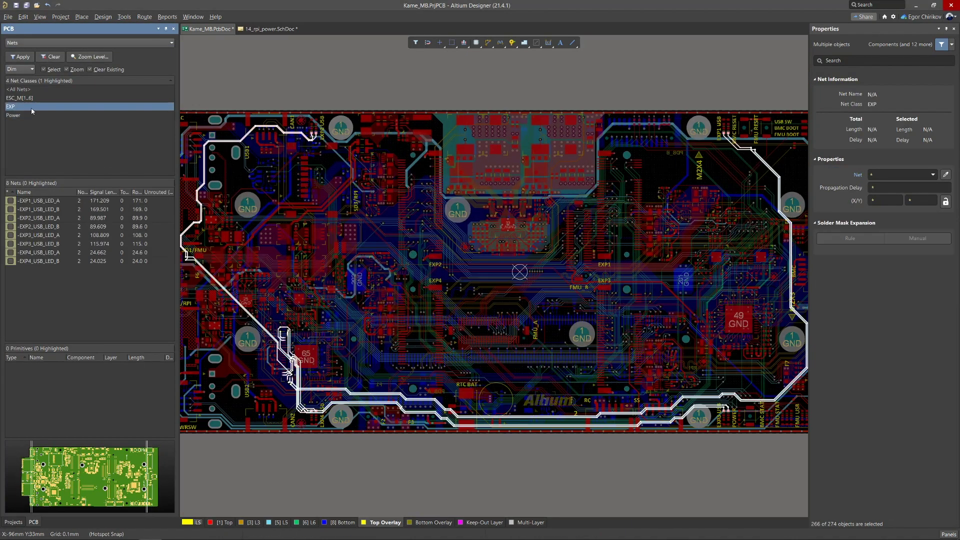
- Import changes from the project and inspect the proposed removal of the EXP class
left_click(103, 16)
left_click(103, 40)
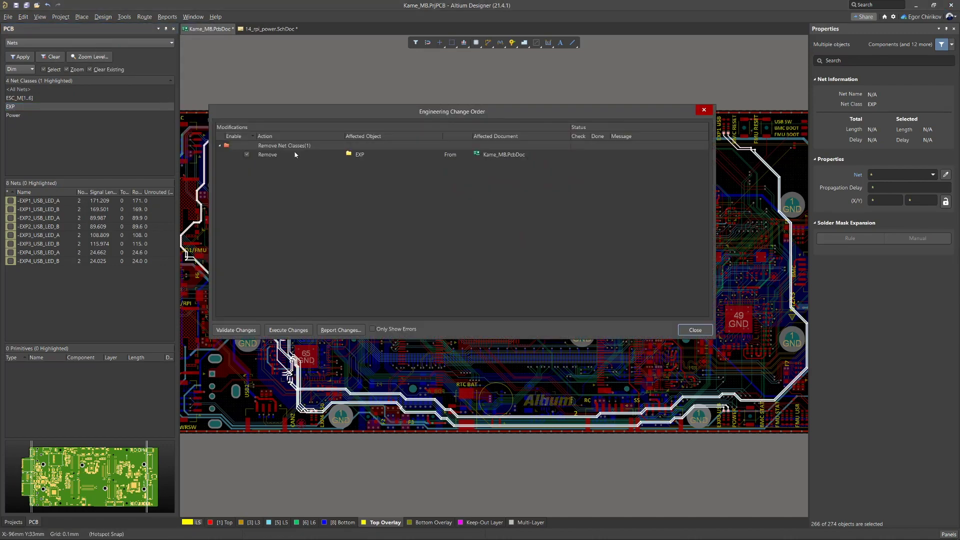
left_click(298, 155)
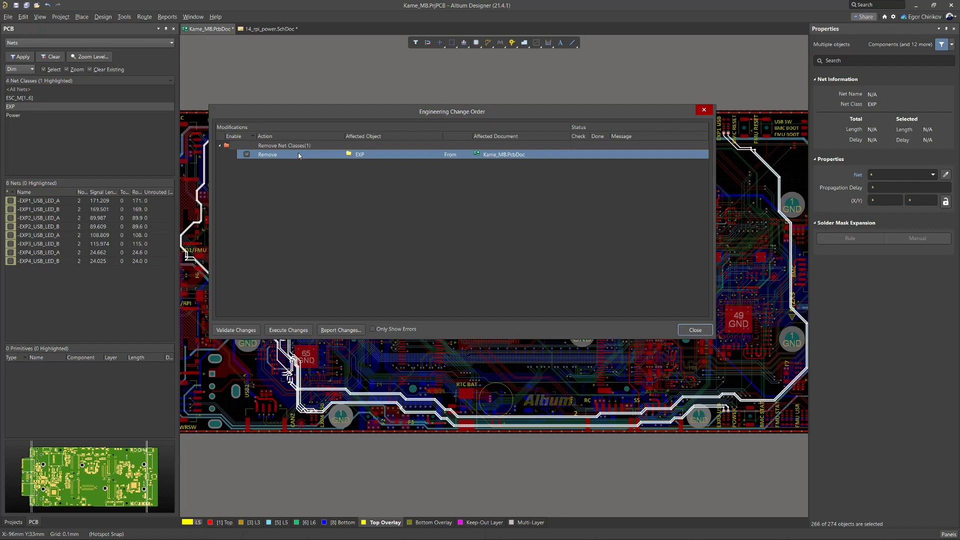
- Set ECO Generation's Remove Net Classes to Ignore Differences, then re-import changes from Kame_MB.PrjPCB
left_click(701, 113)
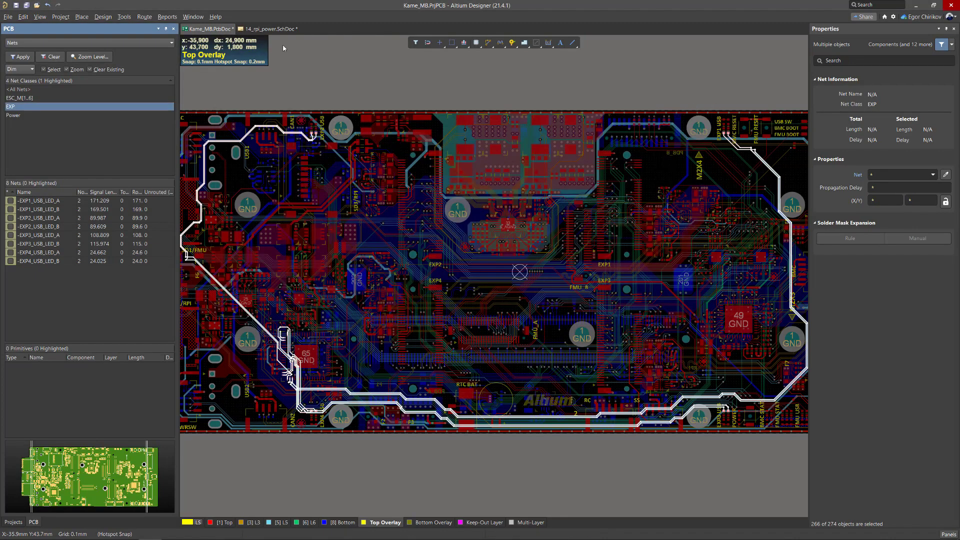
left_click(64, 17)
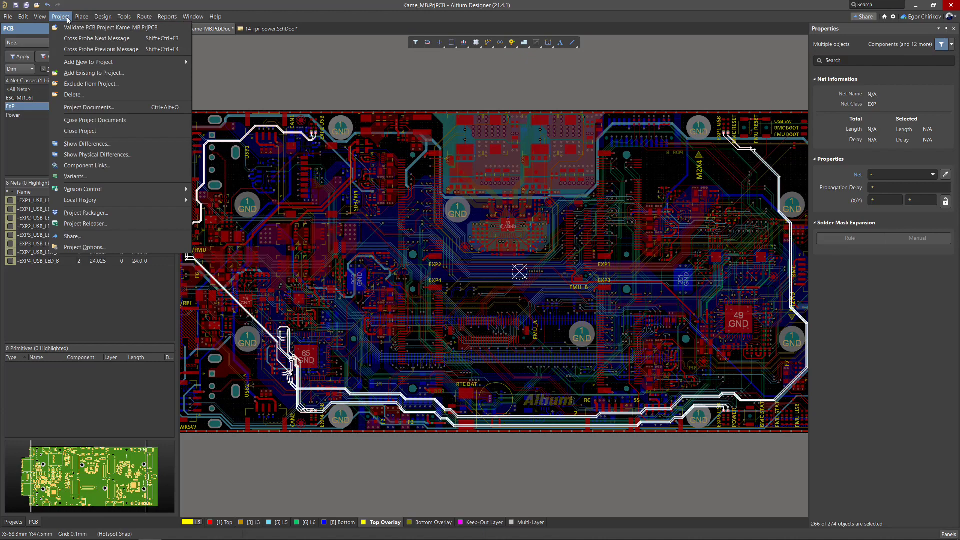
left_click(142, 247)
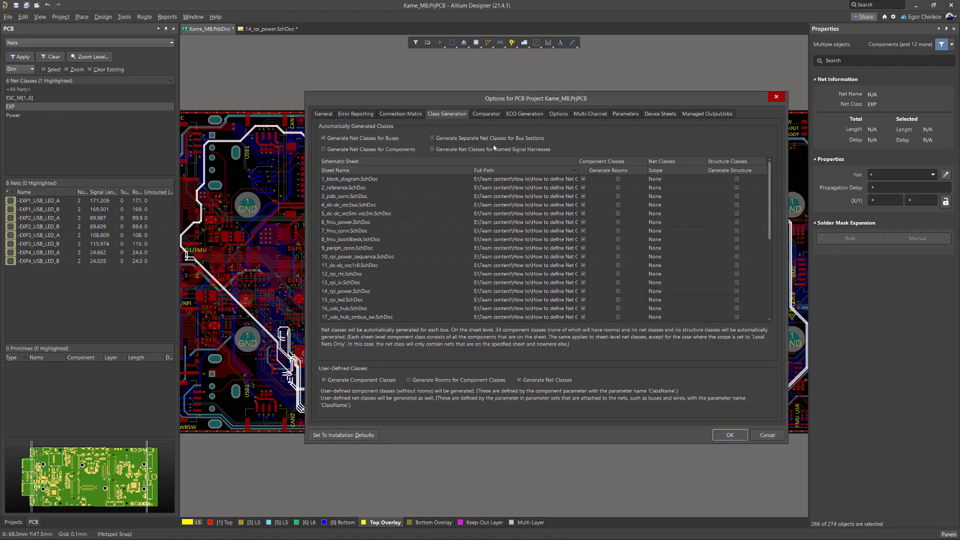
left_click(525, 113)
scroll(570, 200, "down", 15)
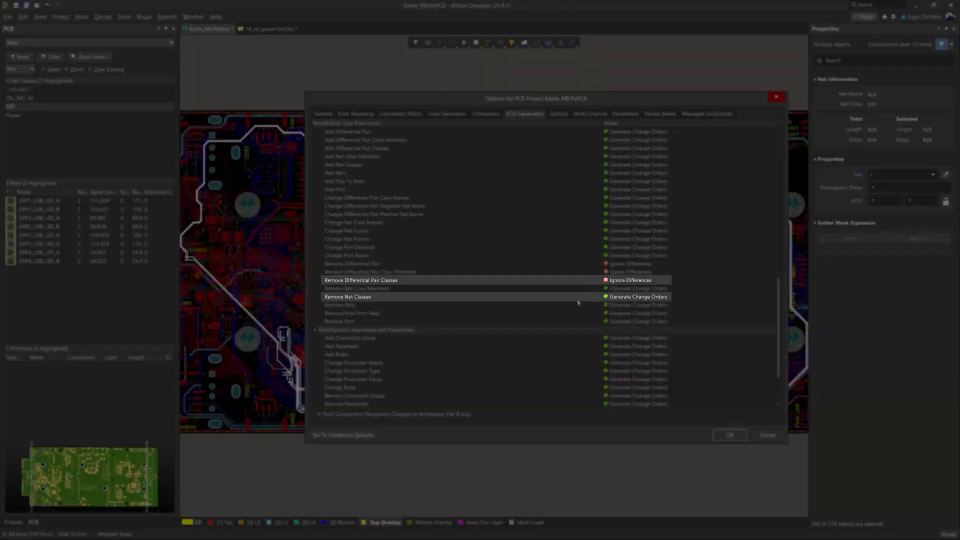
left_click(577, 301)
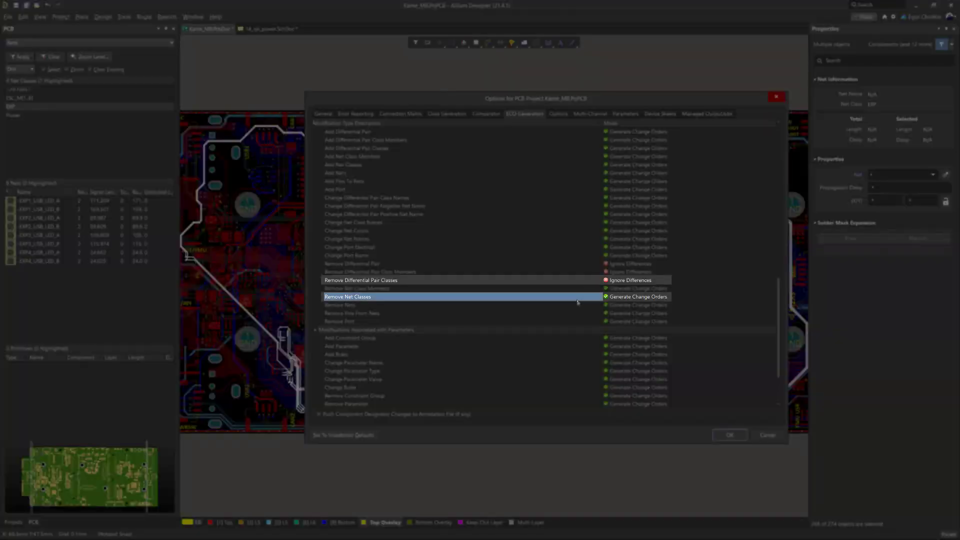
left_click(615, 305)
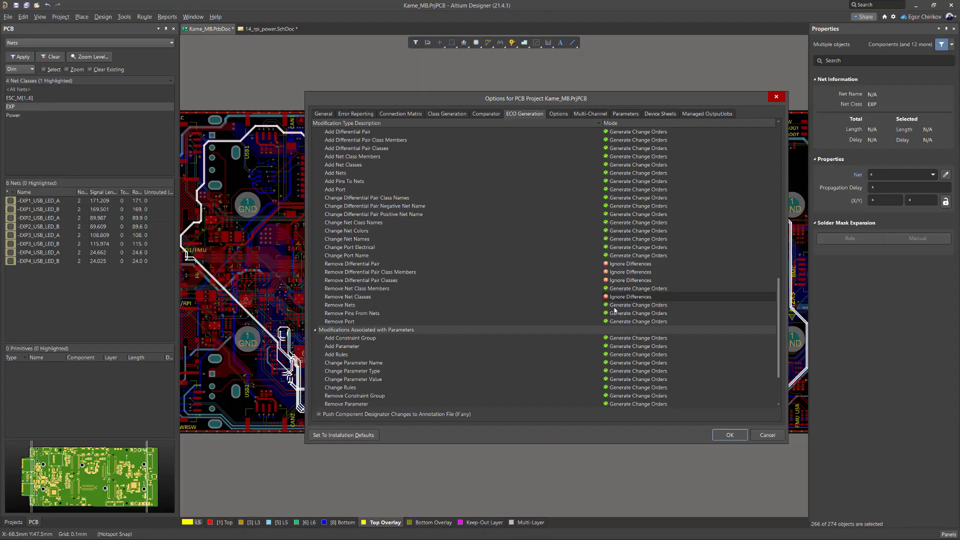
key("Return")
left_click(103, 16)
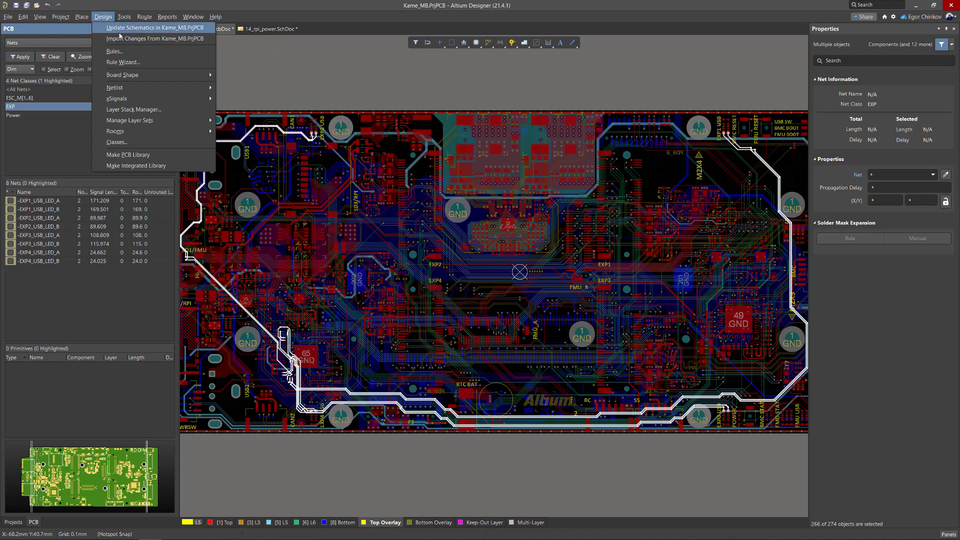
left_click(123, 39)
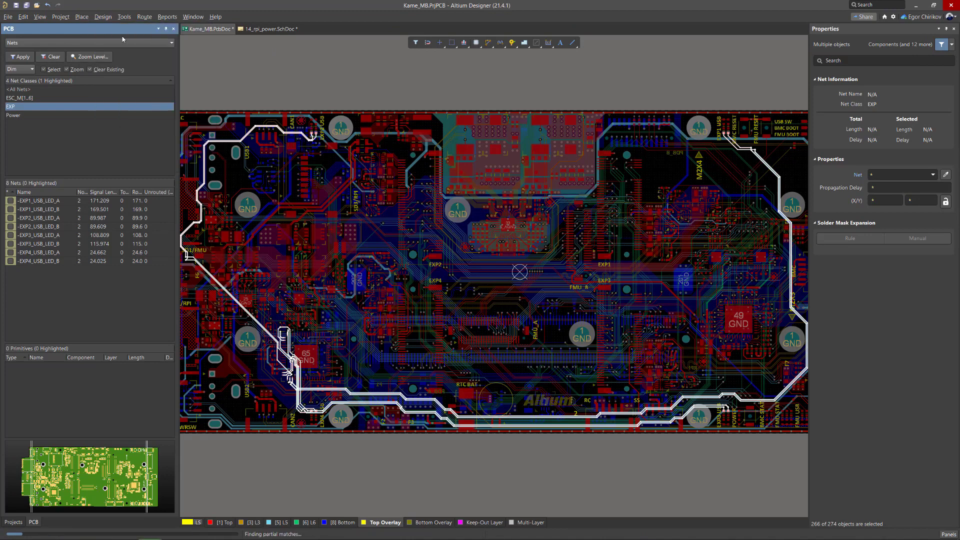